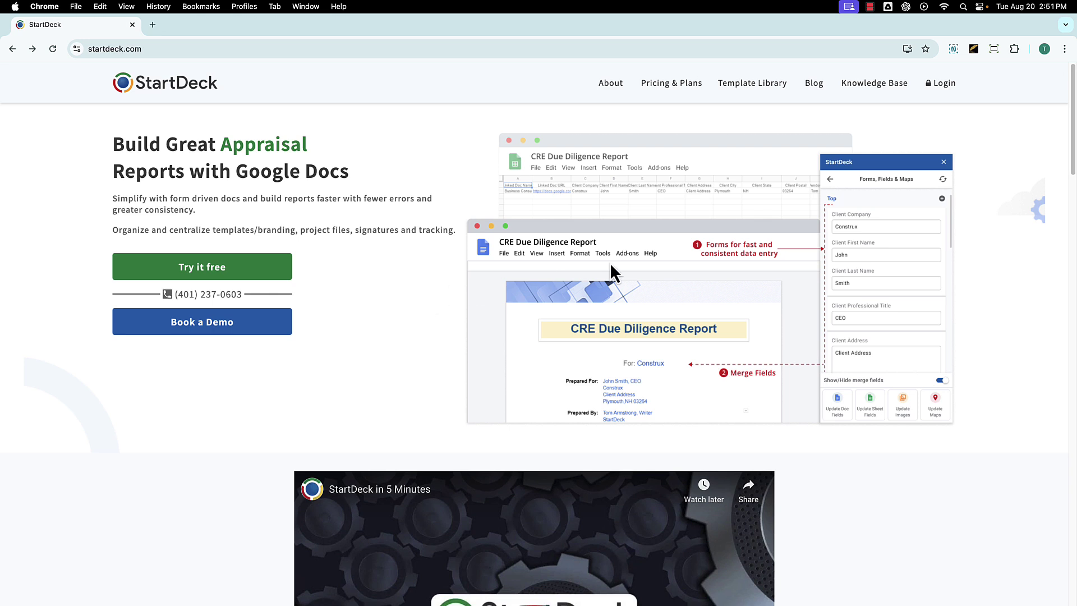
- Sign in to StartDeck with the work Google account and allow StartDeck access to it
left_click(945, 91)
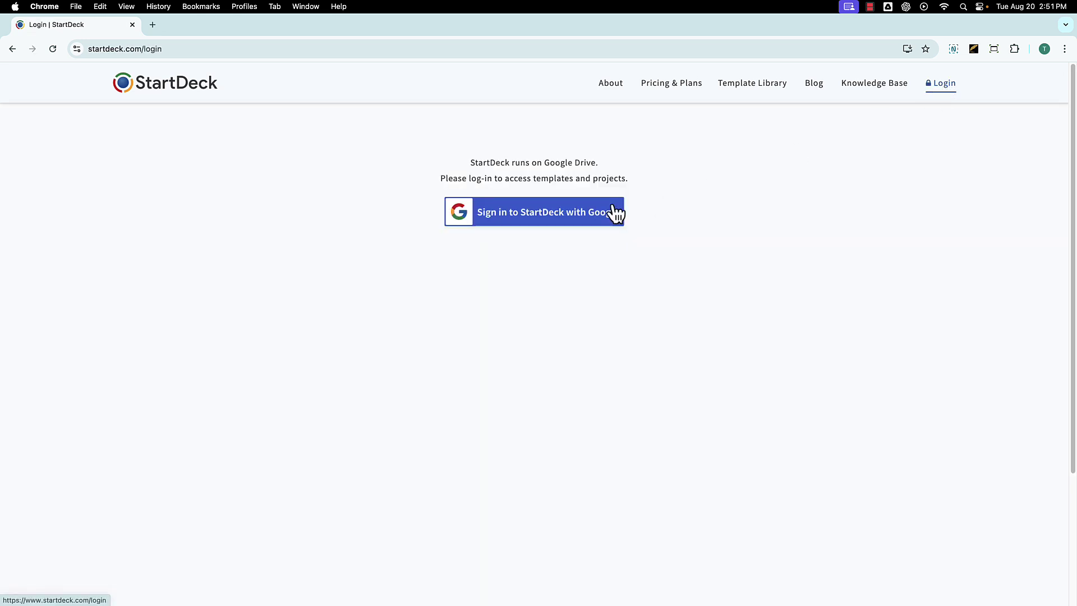
left_click(559, 215)
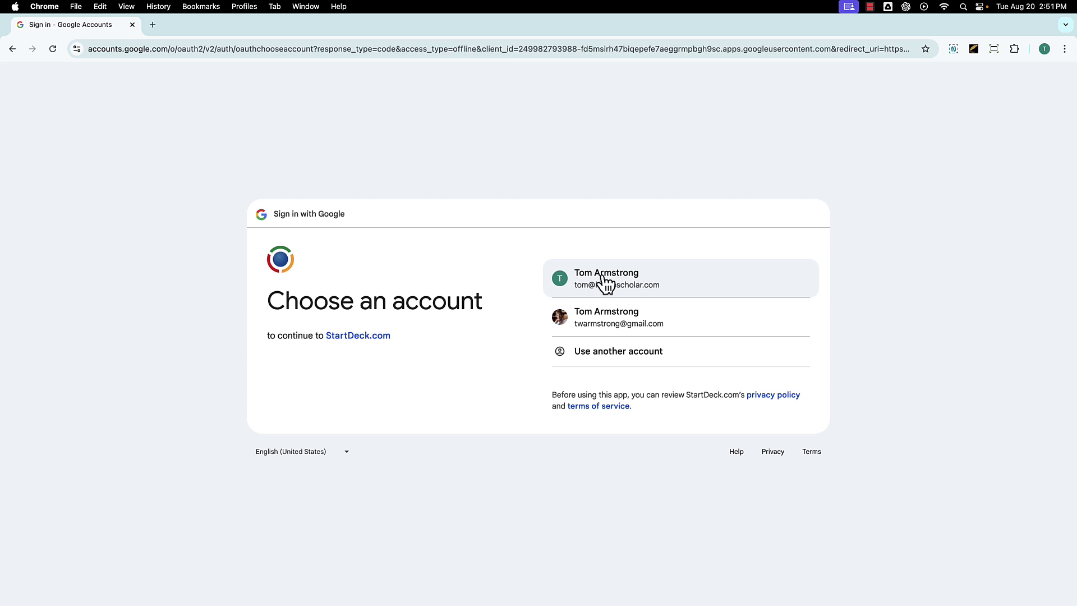
left_click(602, 276)
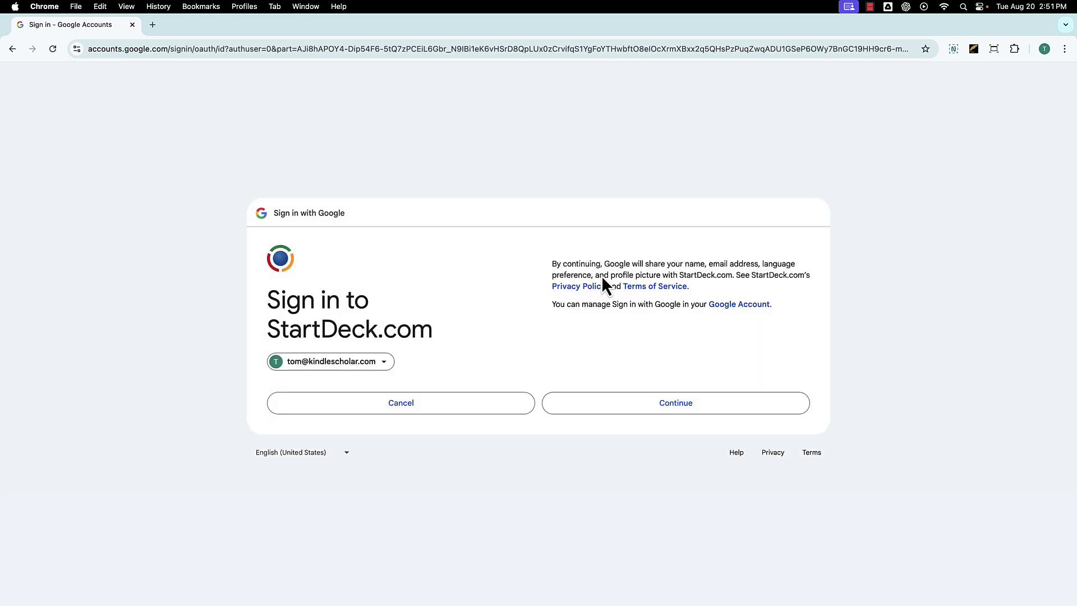
left_click(691, 411)
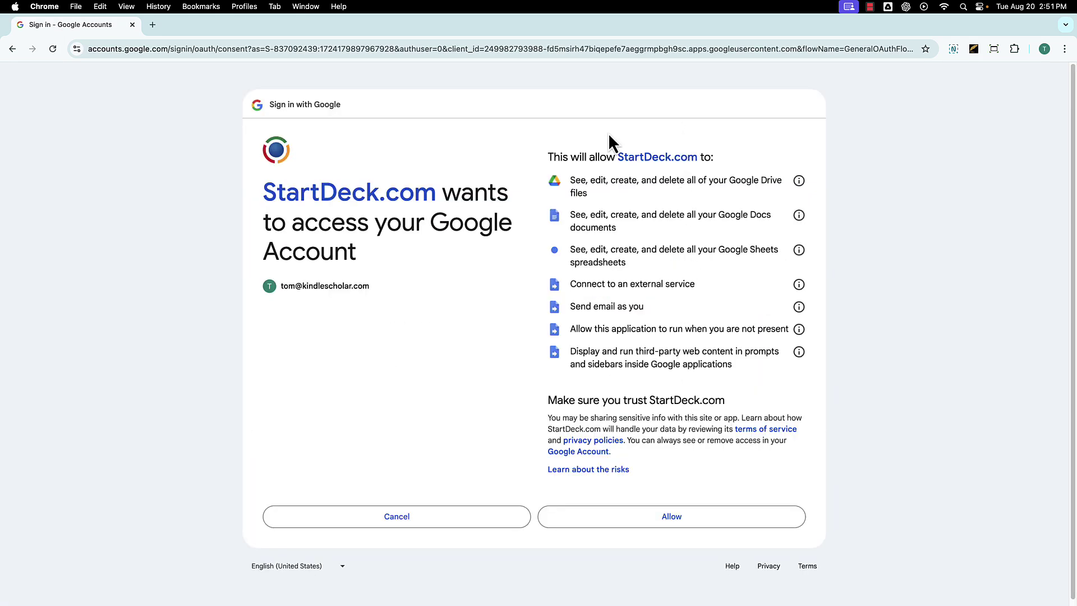
left_click(711, 520)
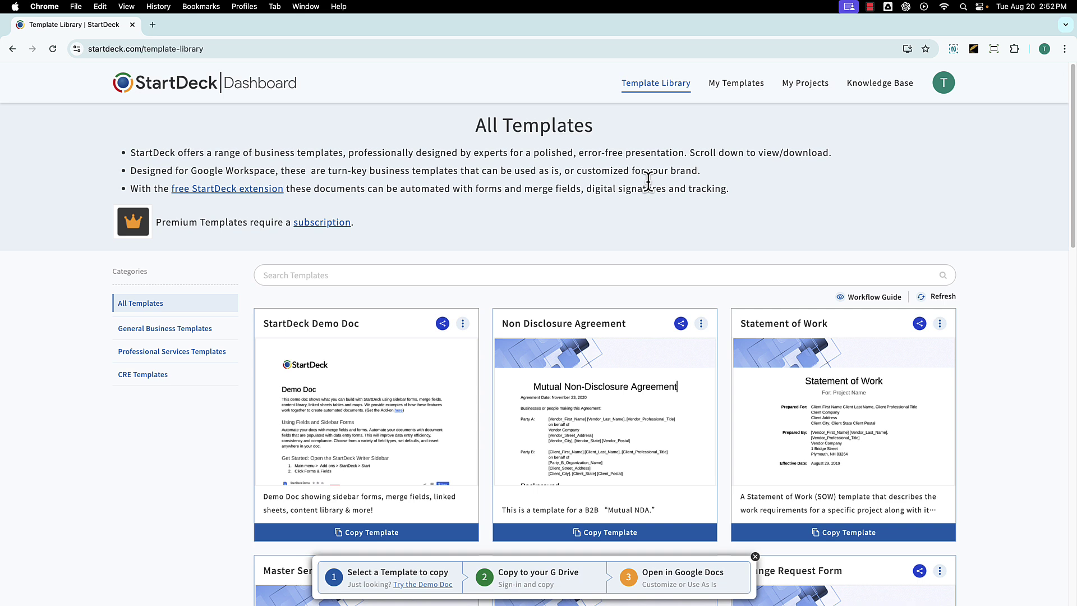
- Open Pricing & Plans from the avatar menu and highlight the Individual Pro plan at $59.00/month
left_click(944, 84)
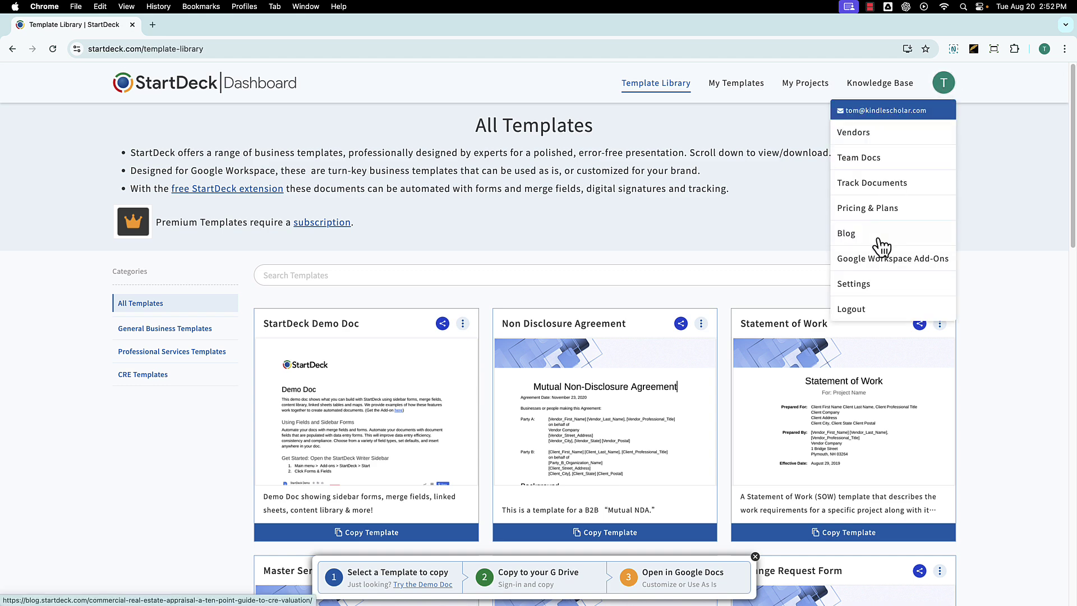
left_click(886, 210)
scroll(1003, 432, "down", 5)
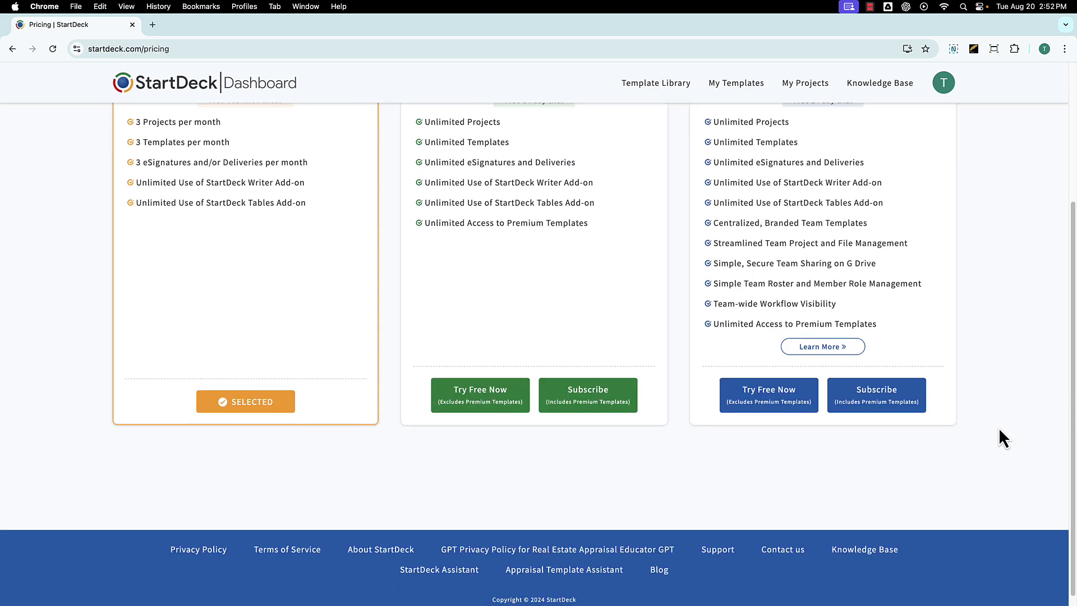
scroll(659, 449, "up", 3)
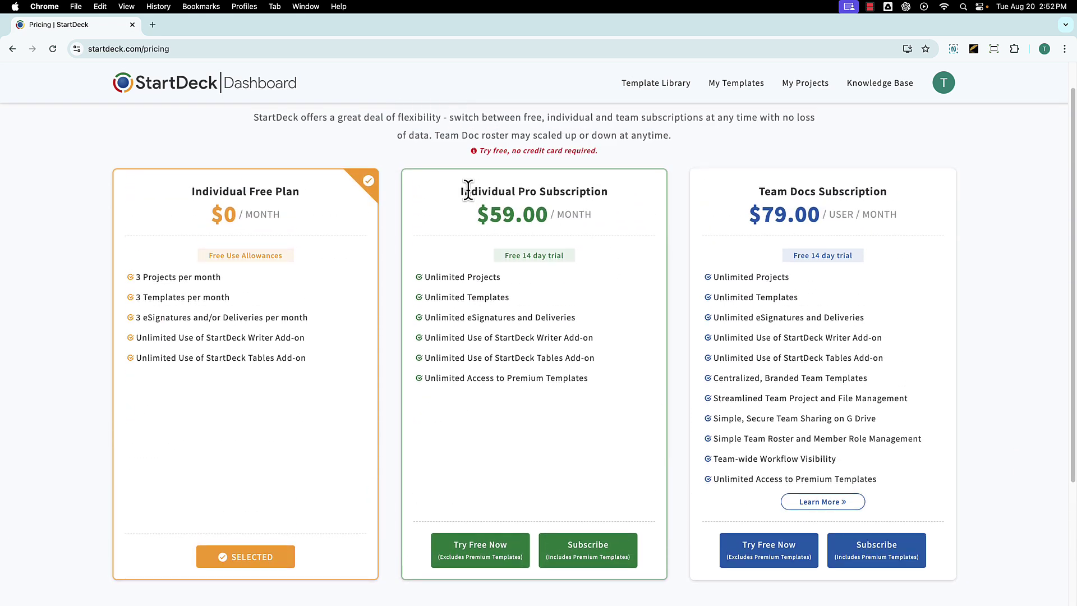
left_click_drag(461, 192, 525, 191)
- Subscribe to Individual Pro with the pasted coupon applied, paying by saved card with its CVV
left_click(613, 558)
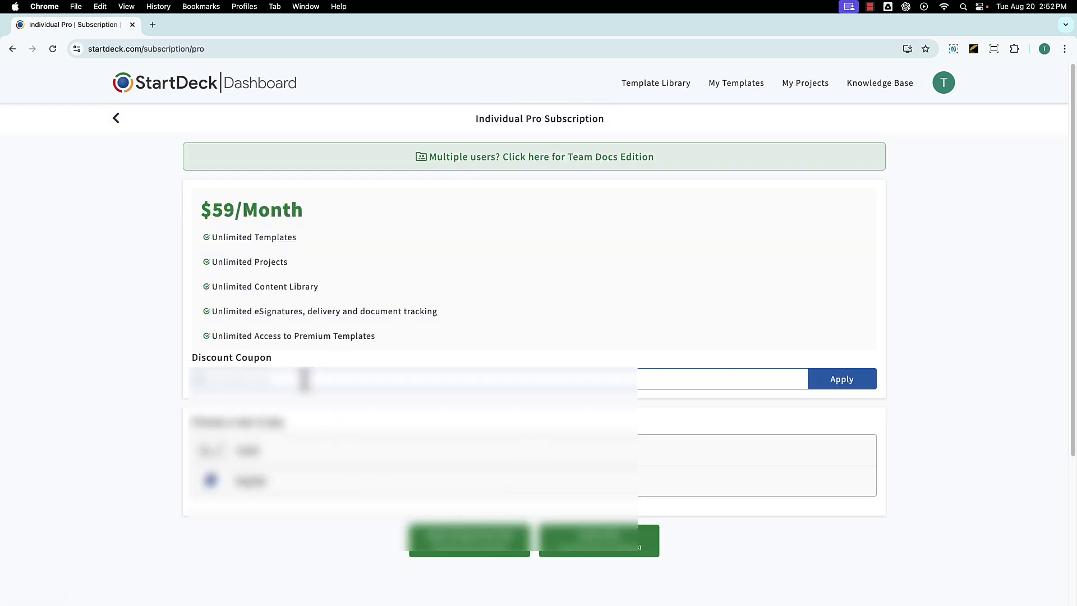
key("super+v")
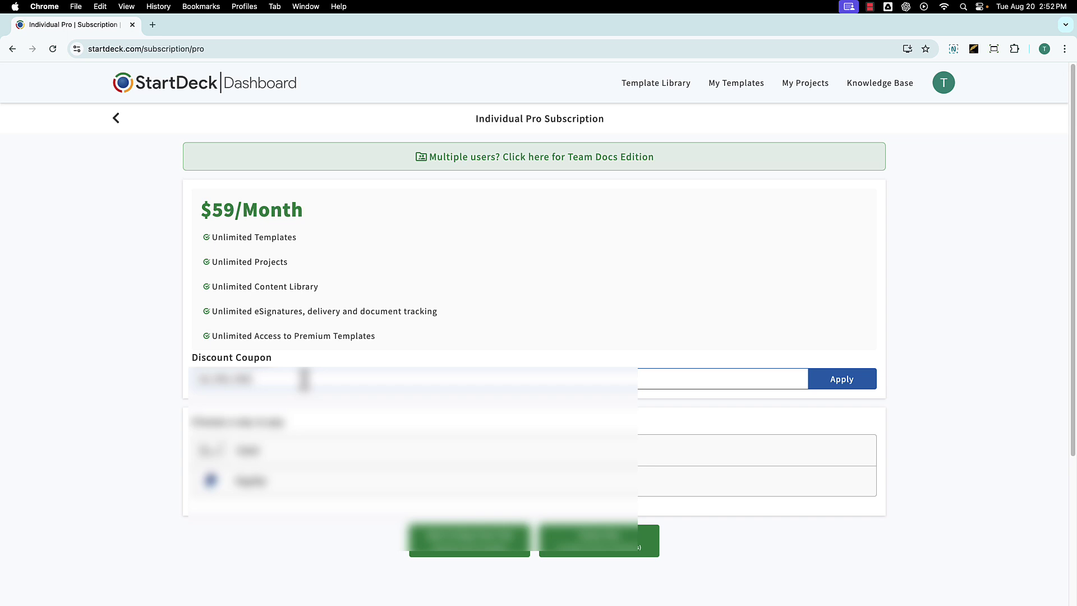
left_click(294, 463)
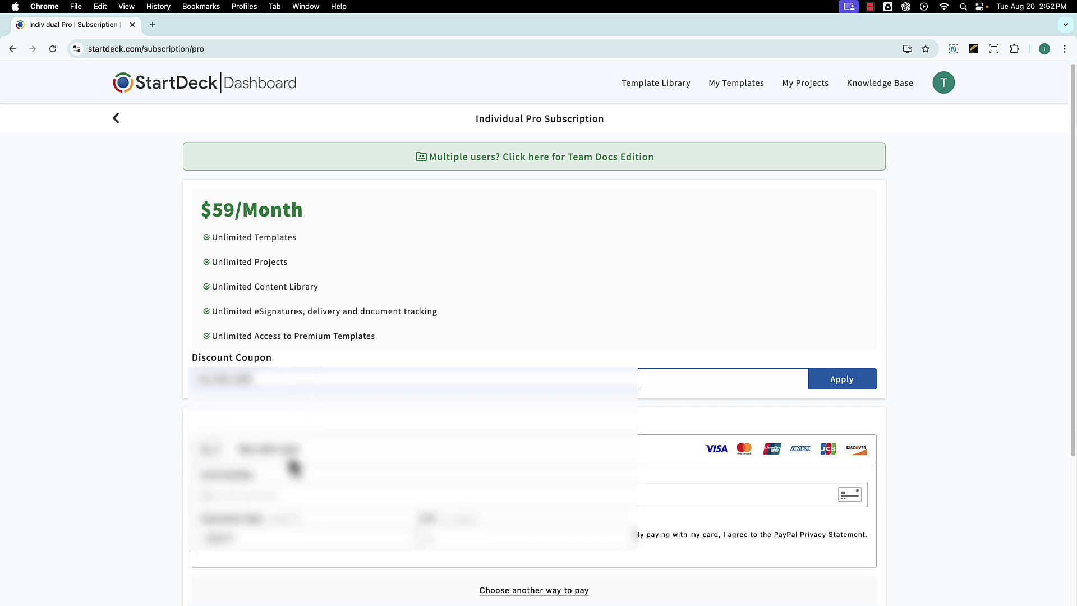
left_click(294, 494)
left_click(331, 429)
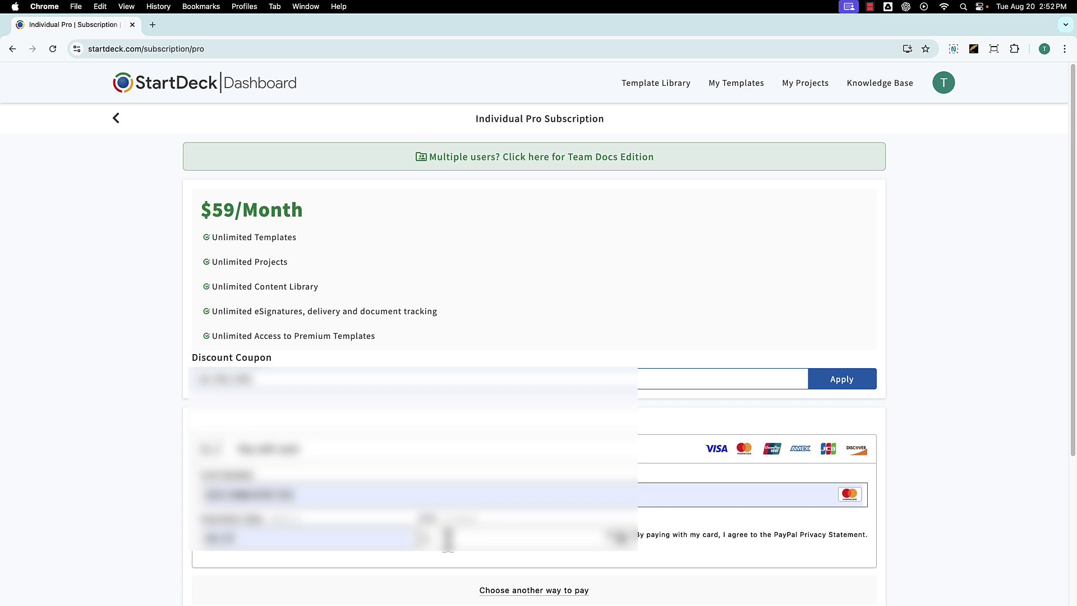
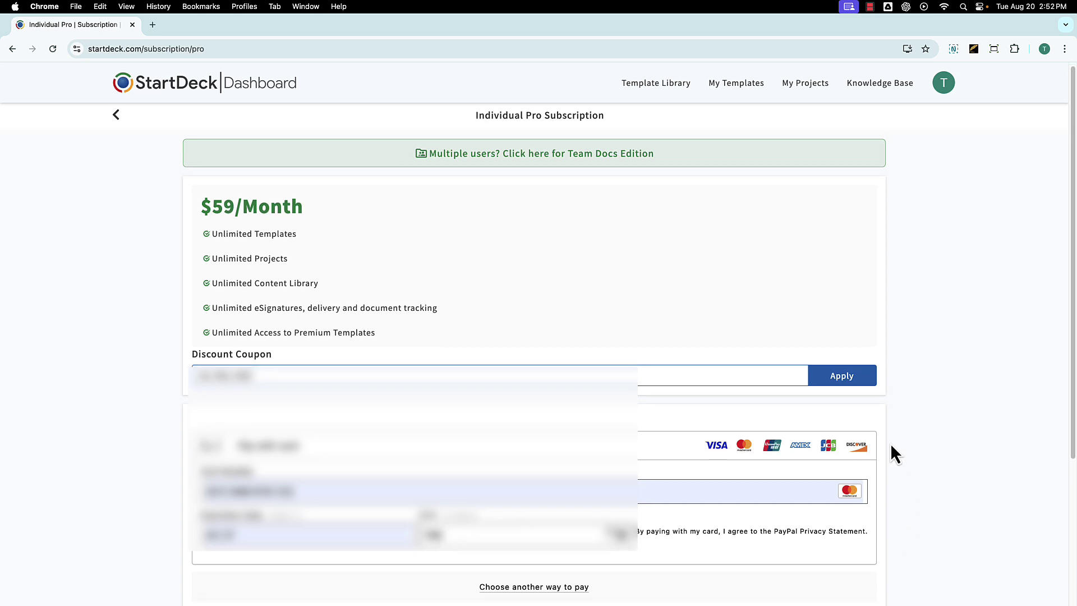
left_click(840, 384)
left_click(605, 452)
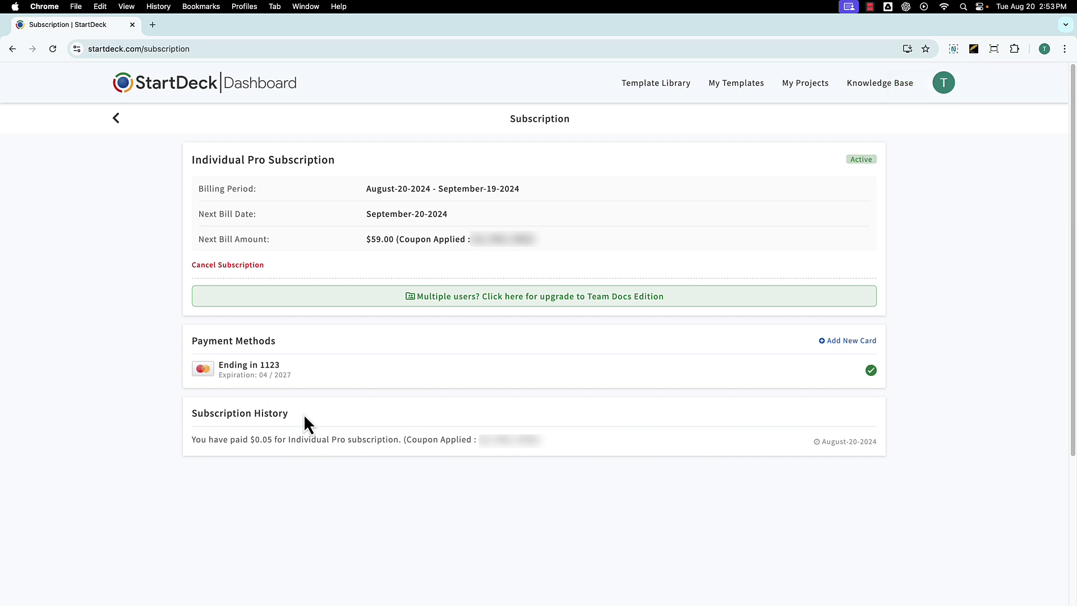
- Open, close, and reopen the account menu over the Individual Pro subscription page
left_click(940, 82)
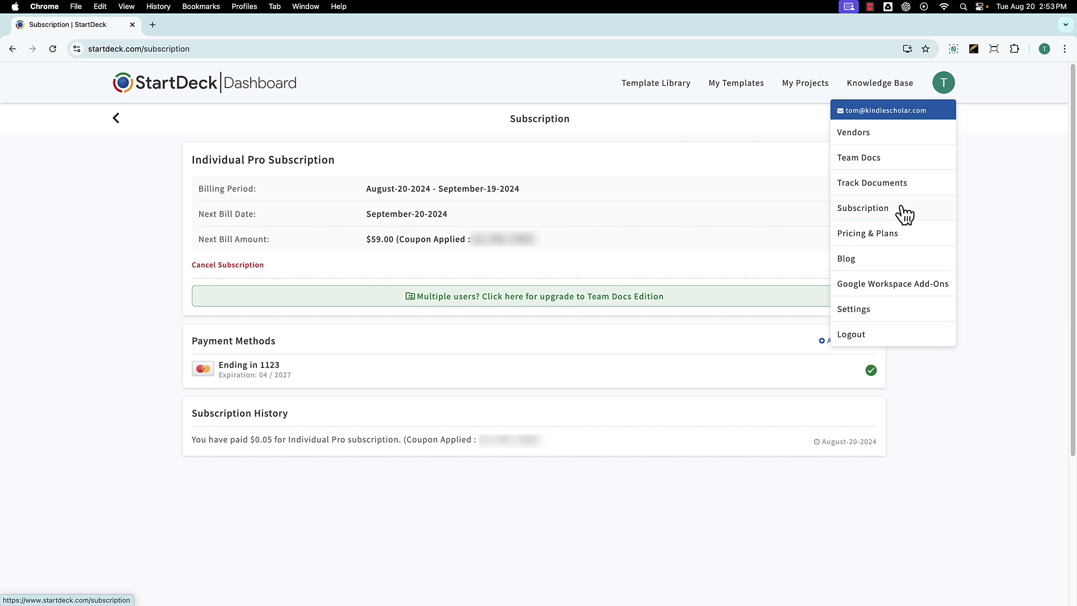
left_click(409, 433)
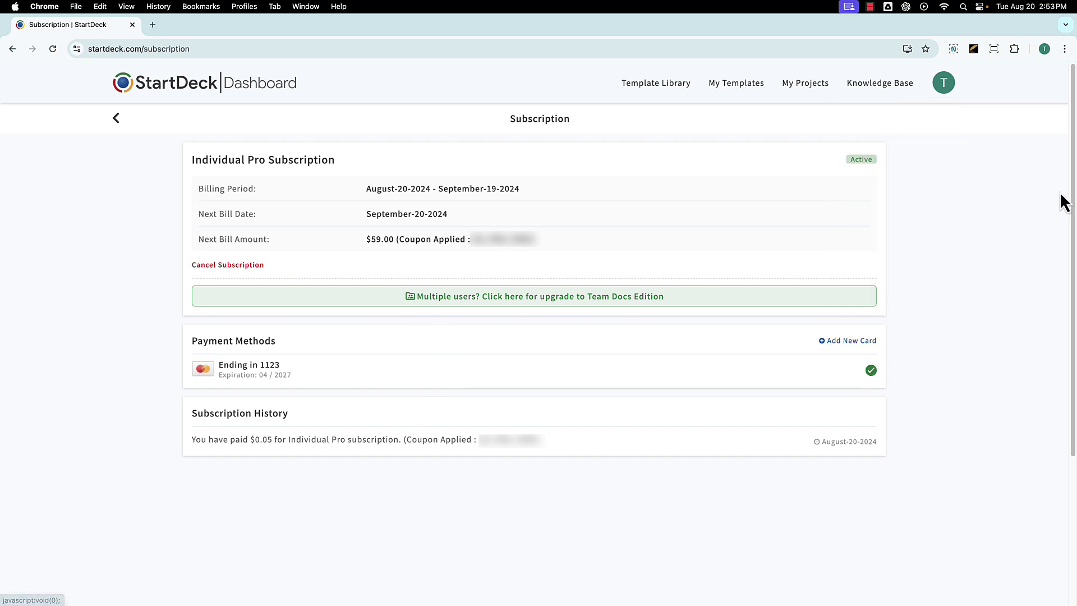
left_click(942, 82)
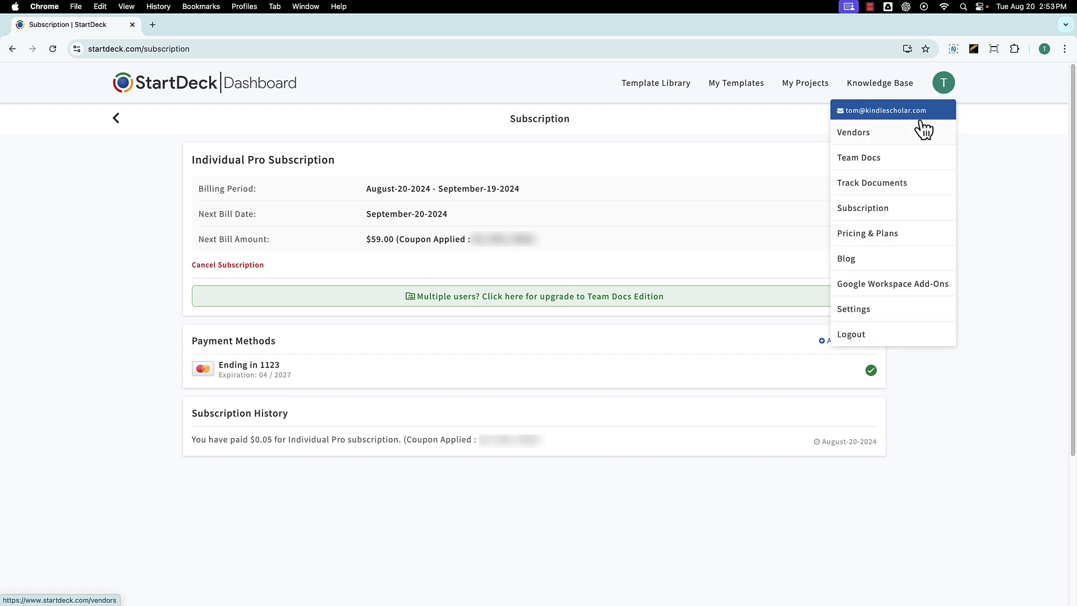
- Open Vendor Details and give Vendor 1 the title Mr., trimming the First Name to just the first name
left_click(862, 136)
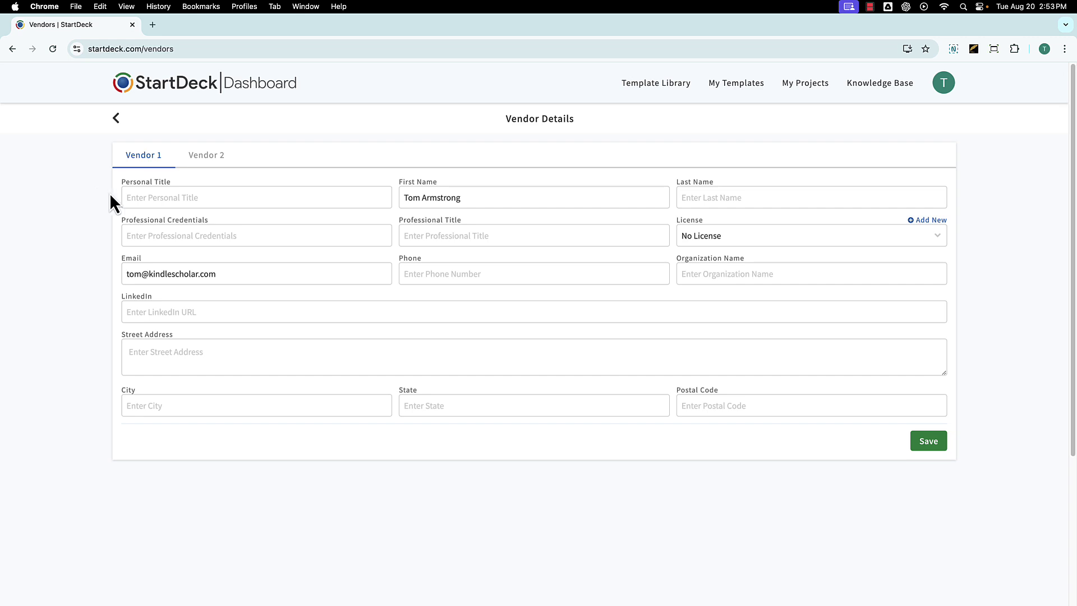
left_click(172, 198)
left_click(184, 228)
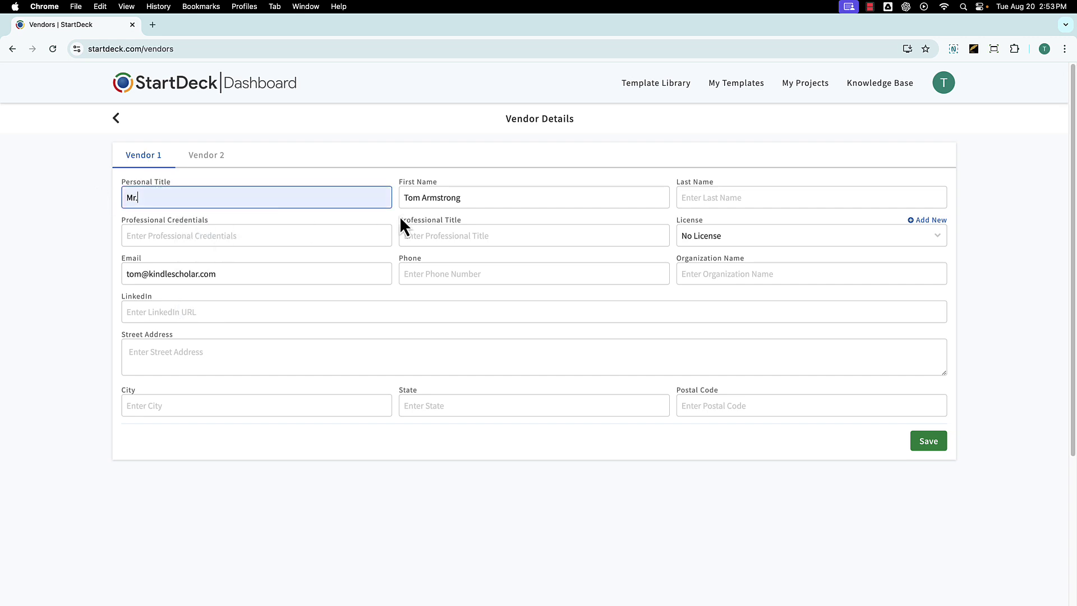
left_click(453, 200)
left_click_drag(430, 200, 471, 200)
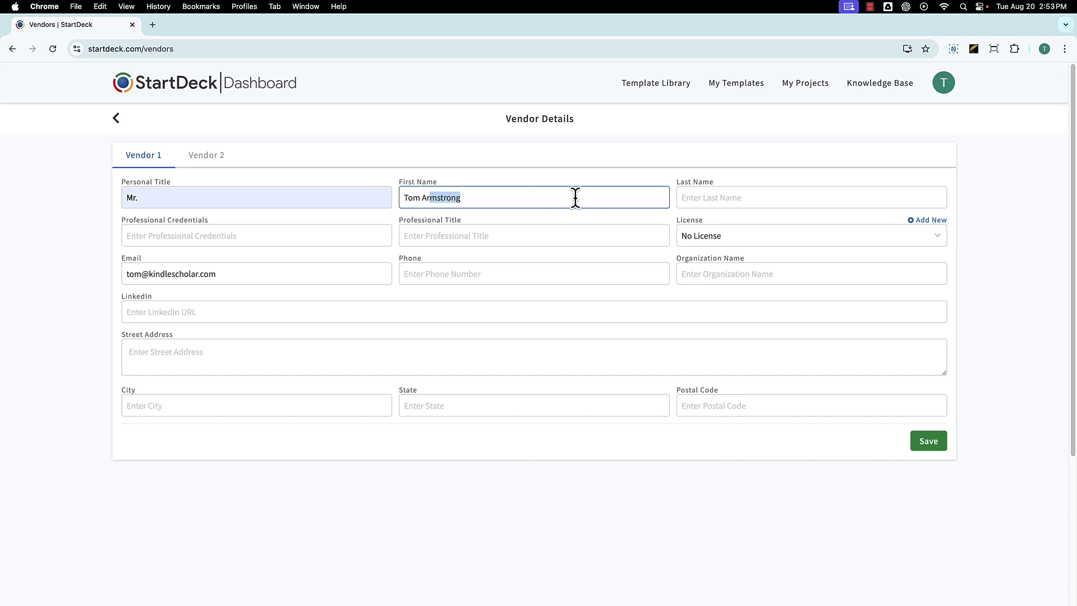
key("BackSpace")
key("BackSpace")
key("BackSpace")
key("BackSpace")
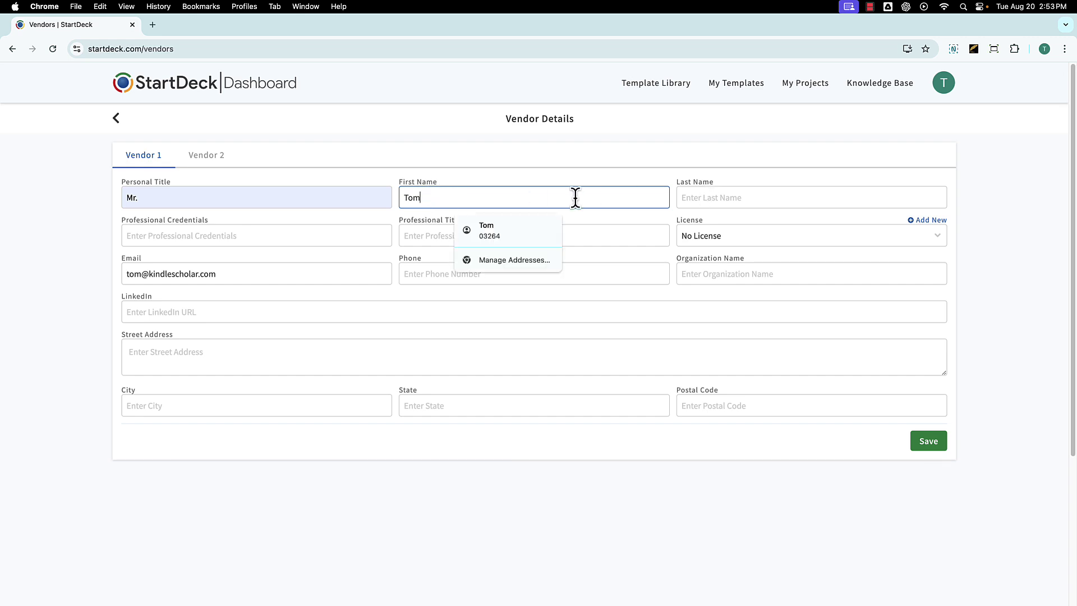
- Autofill Vendor 1's last name, e-mail and full address from the saved browser entry
left_click(771, 197)
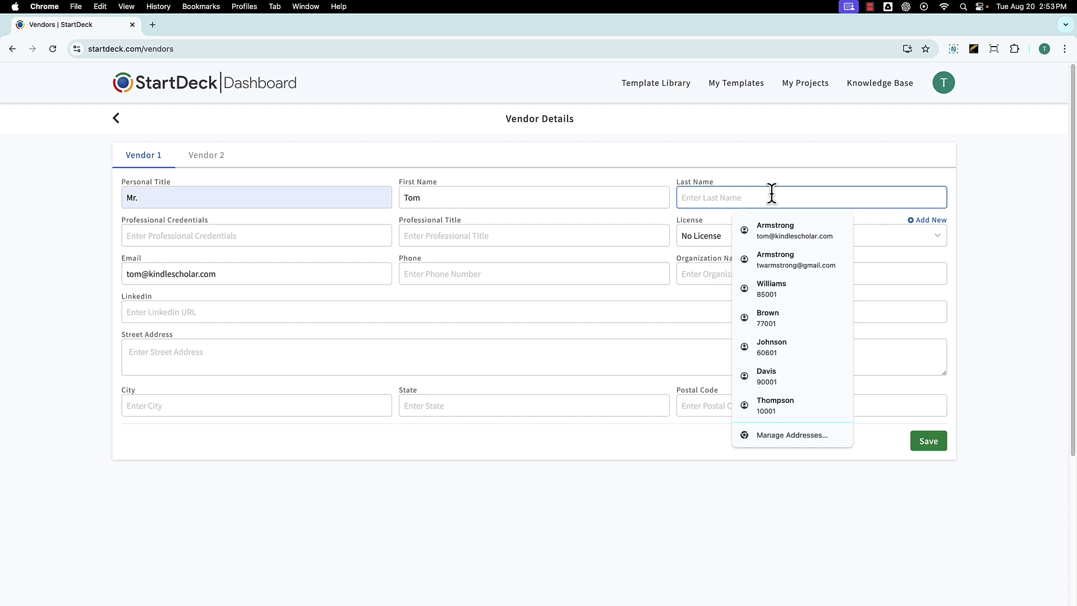
left_click(759, 230)
left_click(755, 238)
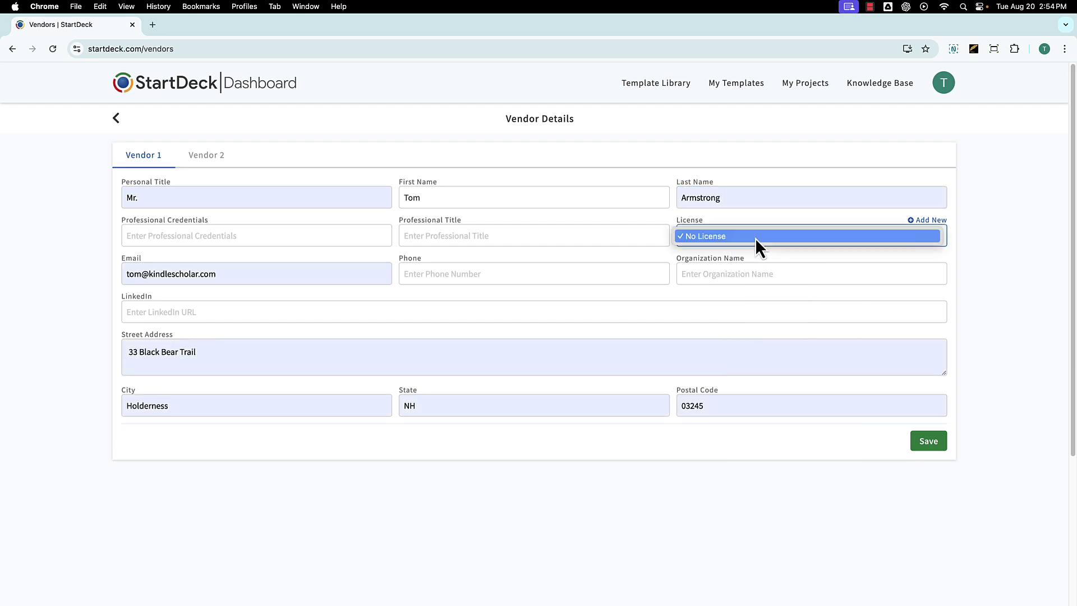
left_click(926, 223)
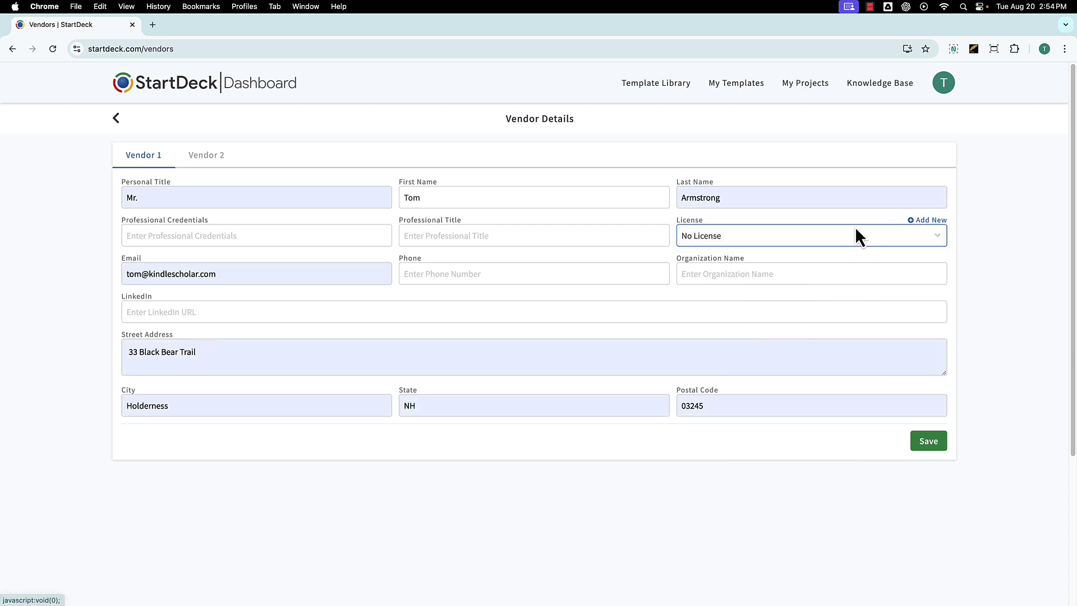
- Create a new license option with the value 123
left_click(926, 221)
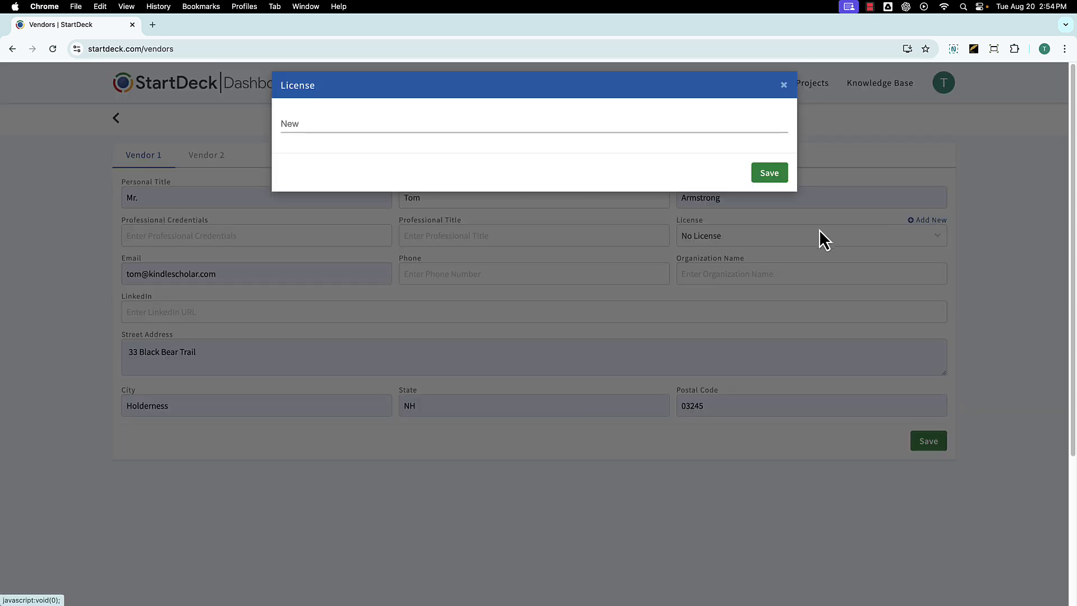
left_click(409, 121)
type("123")
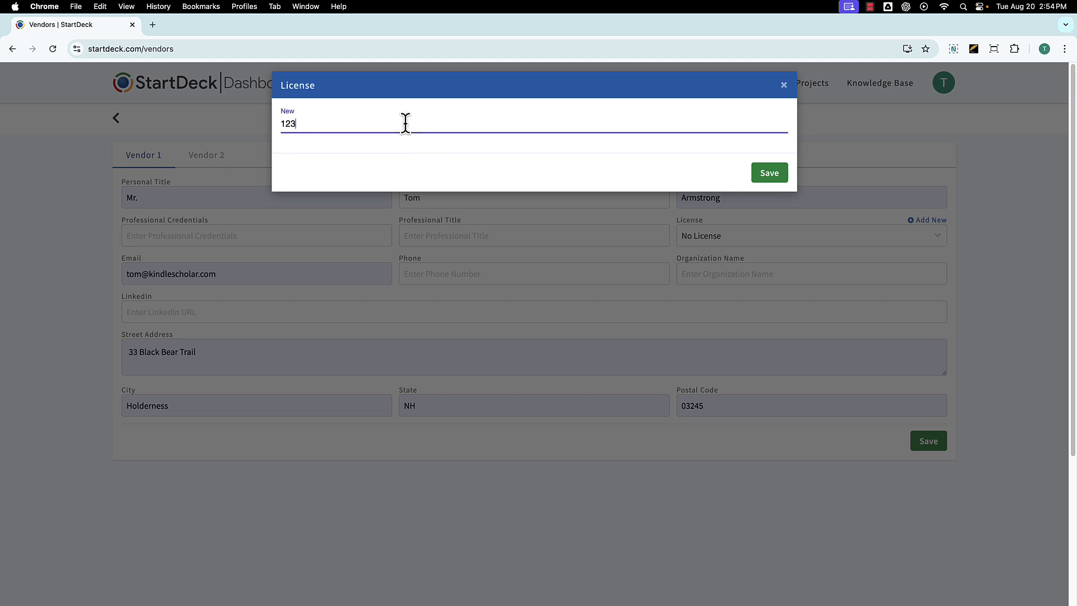
left_click(768, 167)
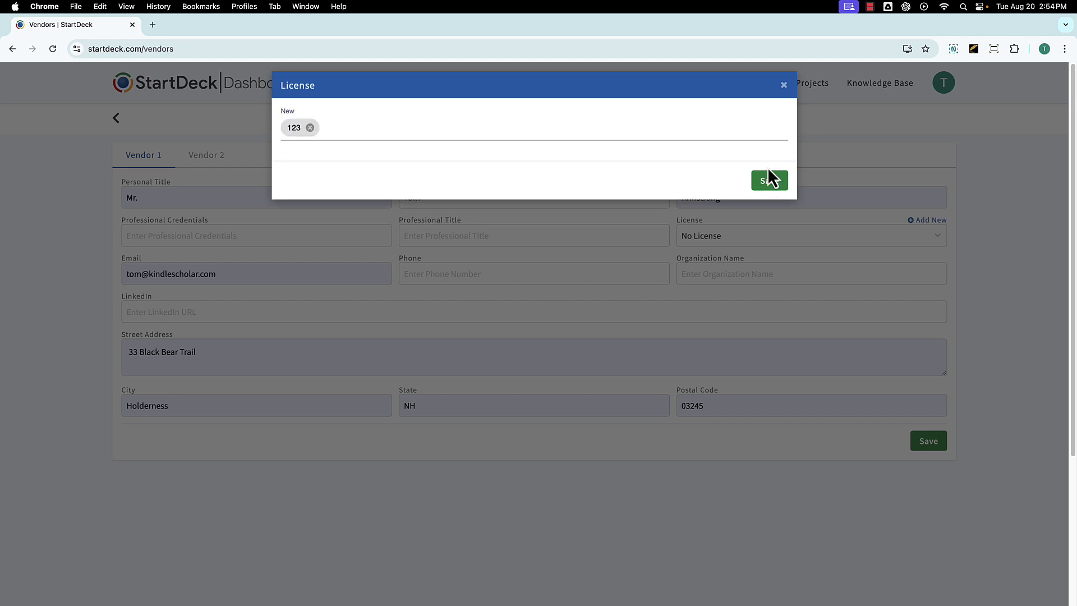
left_click(770, 185)
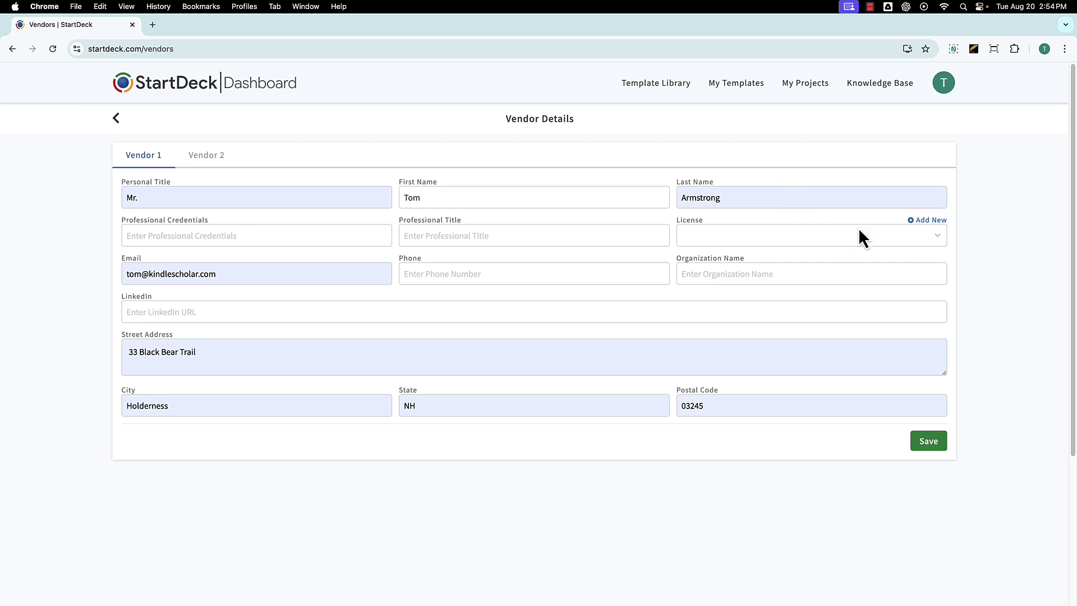
- Assign license 123 to Vendor 1 and save, declining to store the address in the browser
left_click(934, 232)
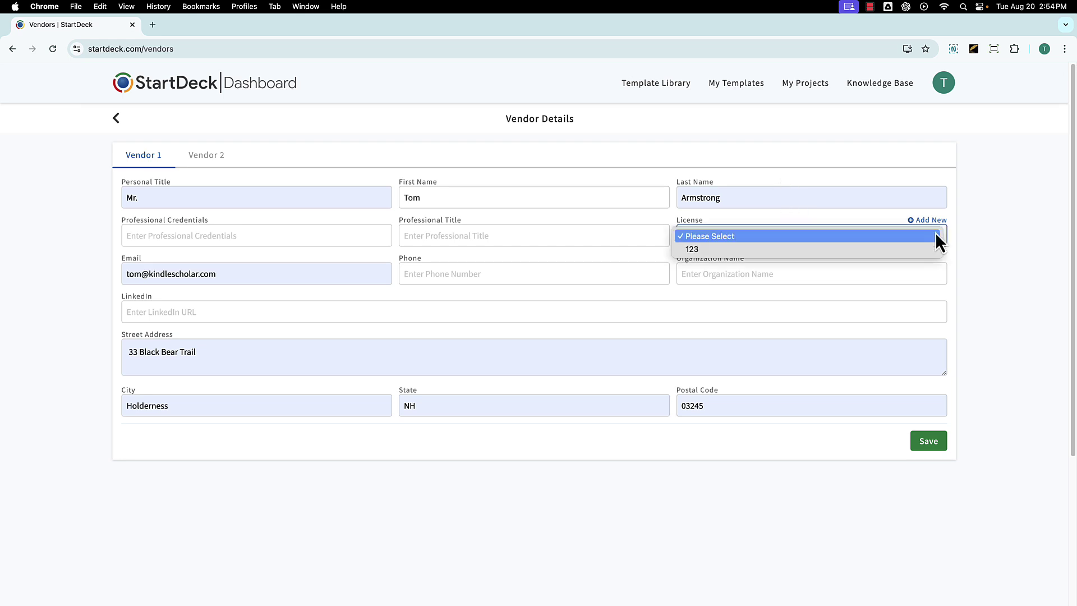
left_click(865, 246)
left_click(929, 447)
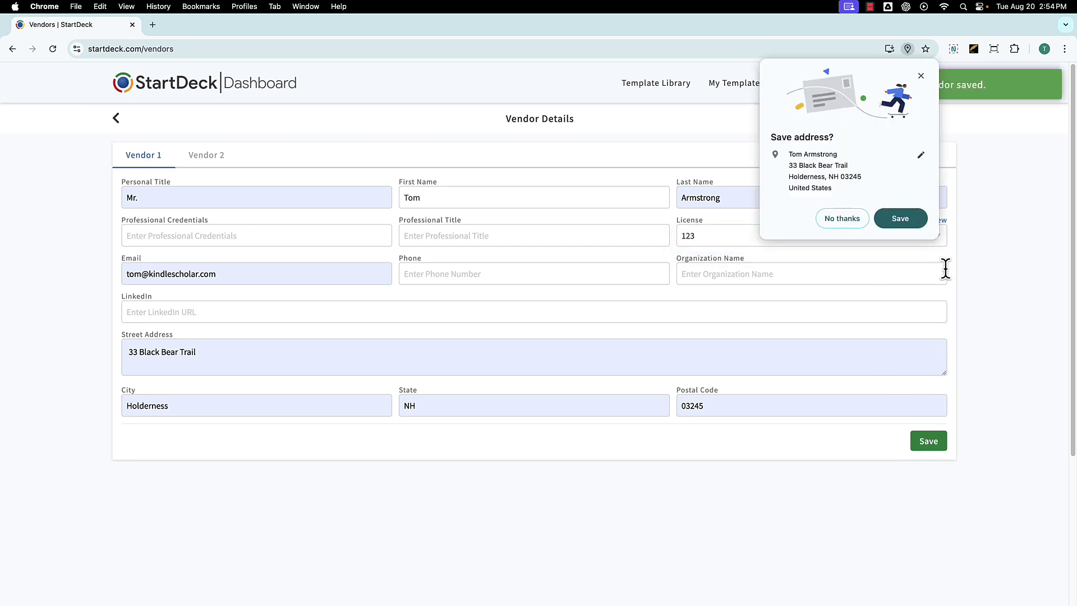
left_click(841, 218)
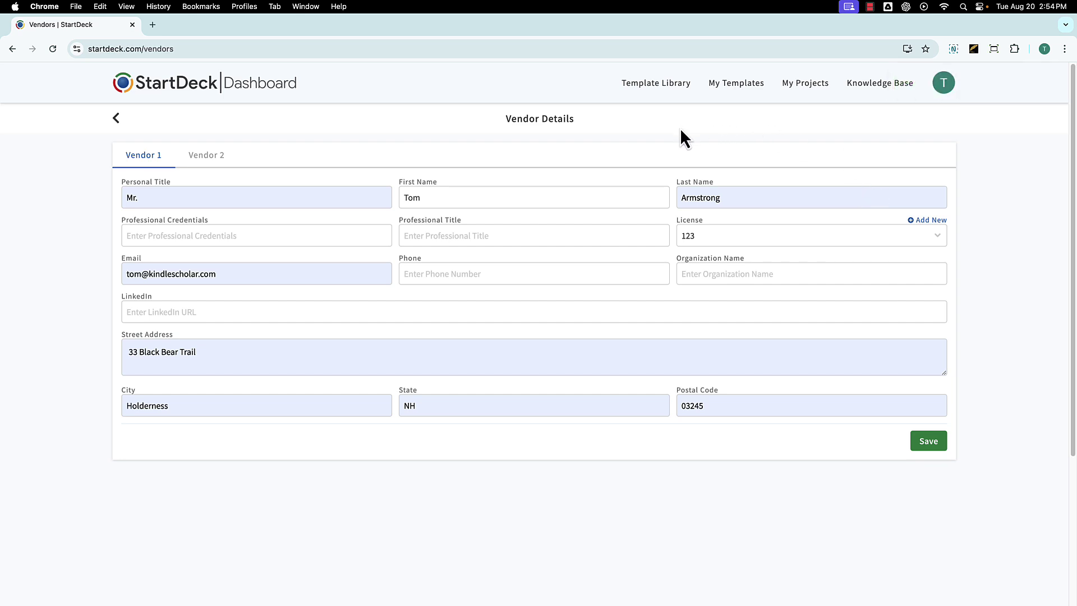
- Go to Google Workspace Add-Ons from the avatar menu and open the Marketplace listing
left_click(943, 84)
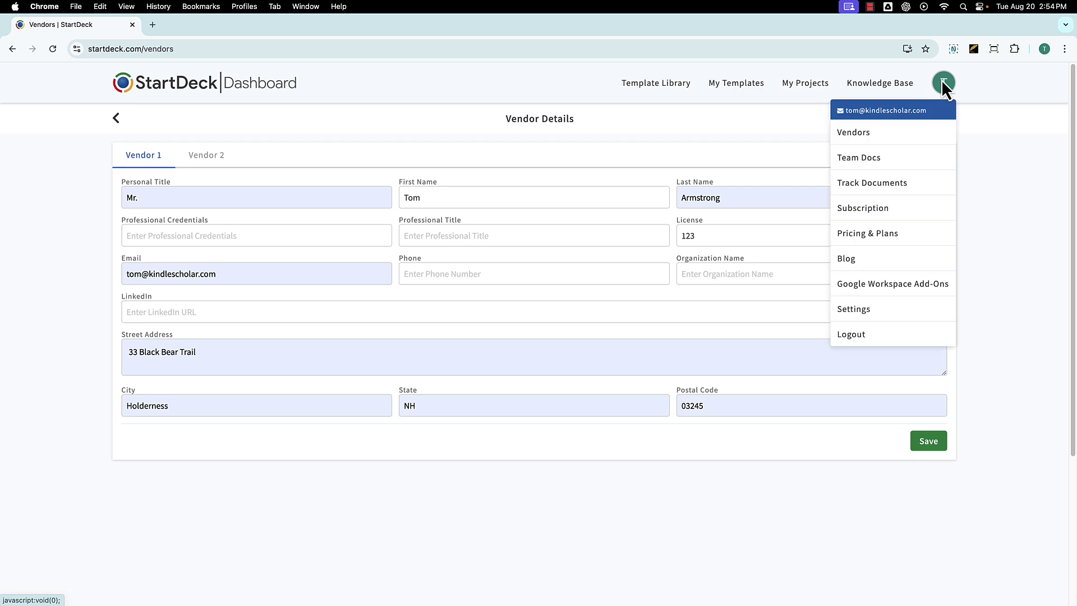
left_click(905, 286)
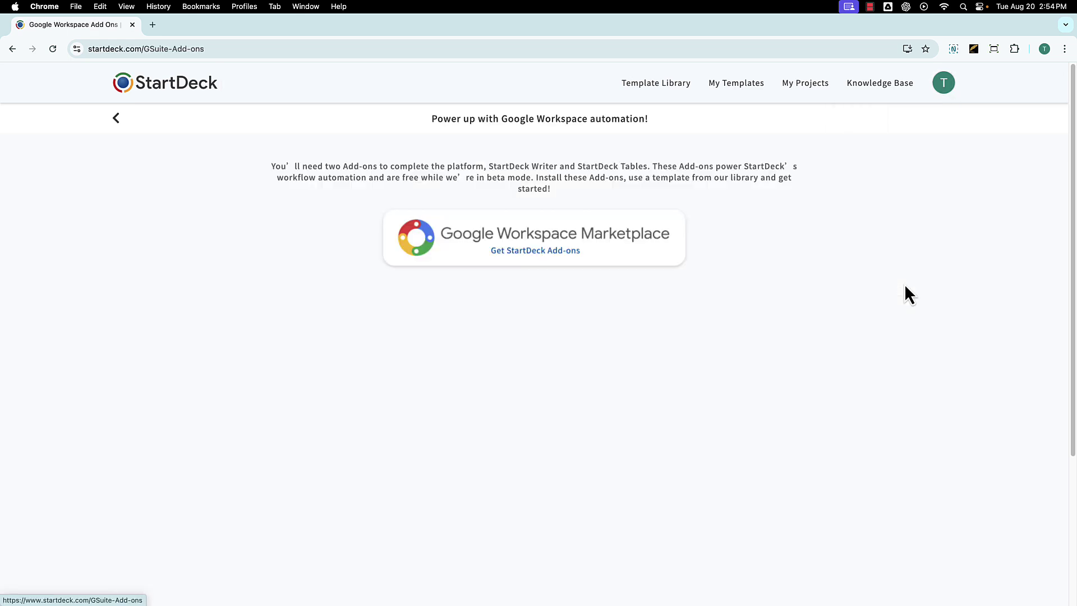
left_click(597, 255)
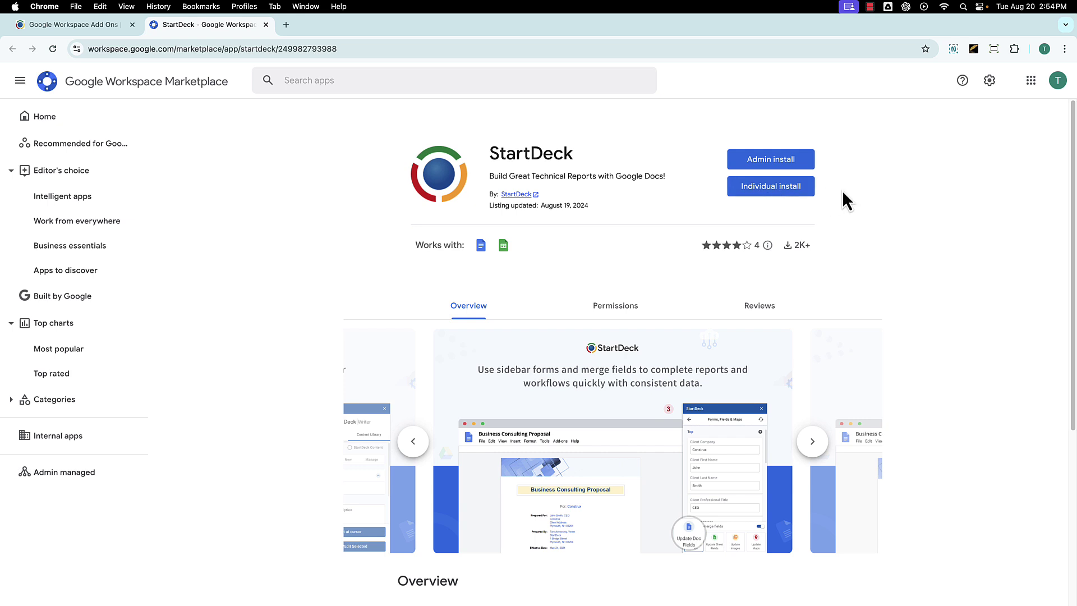
- Install StartDeck as an individual install, continuing through permissions and setup to DONE
left_click(765, 193)
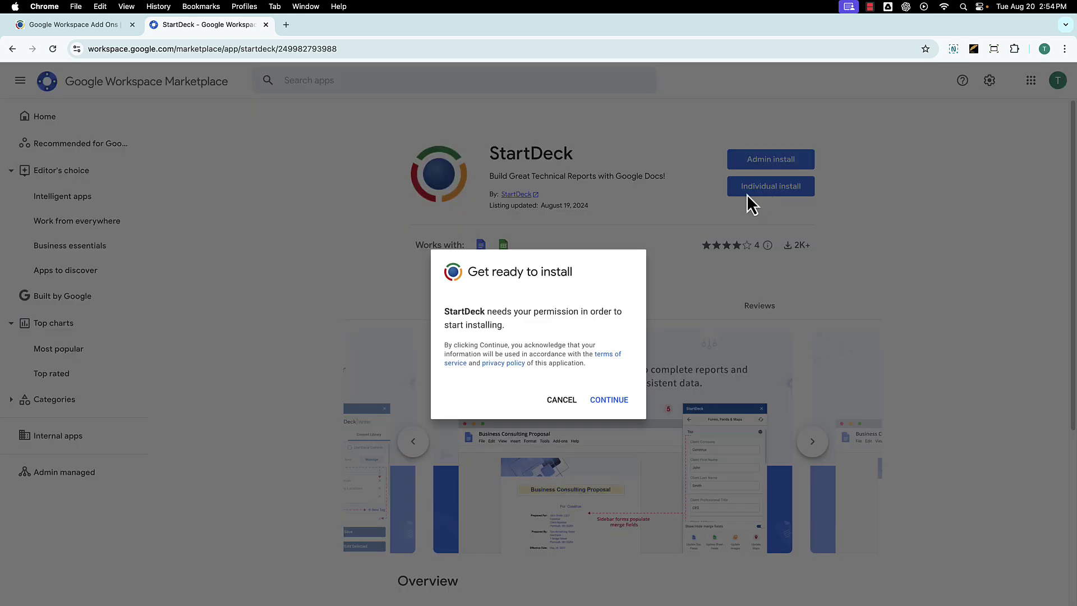
left_click(622, 412)
left_click(630, 470)
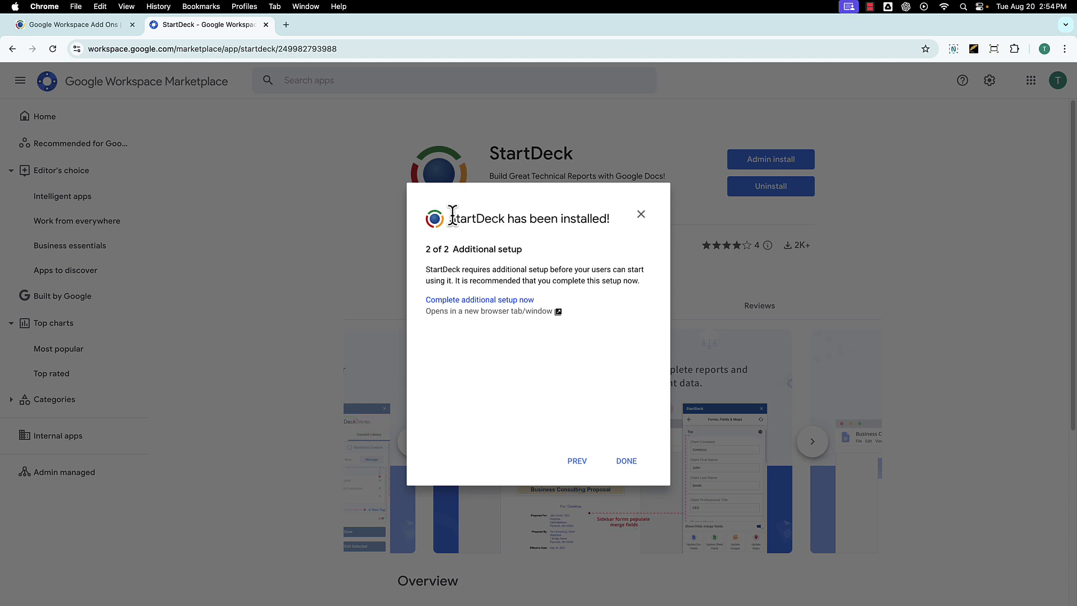
left_click_drag(450, 218, 611, 218)
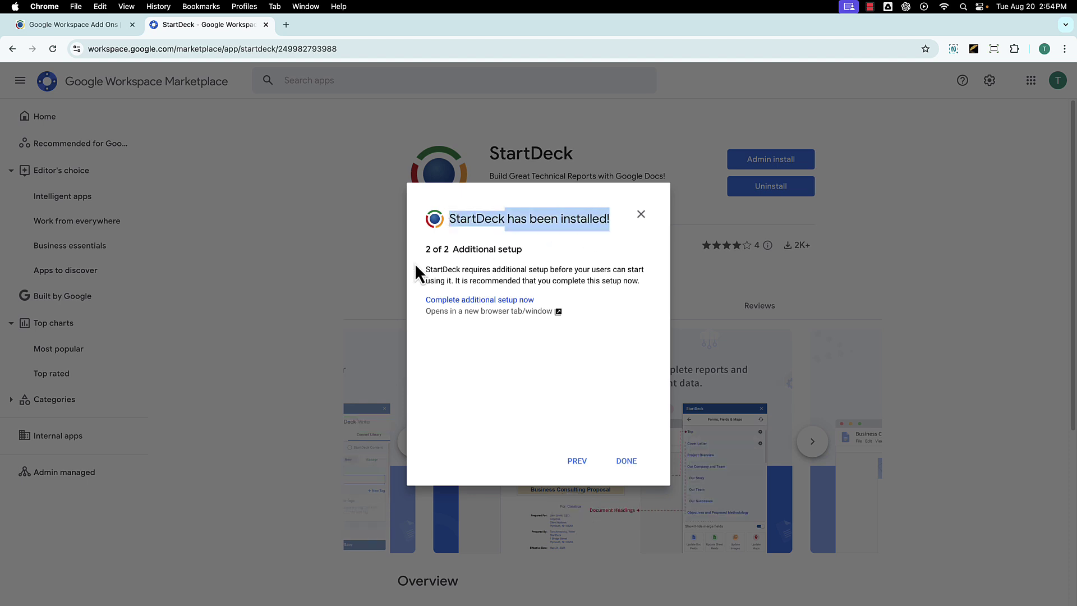
left_click(425, 247)
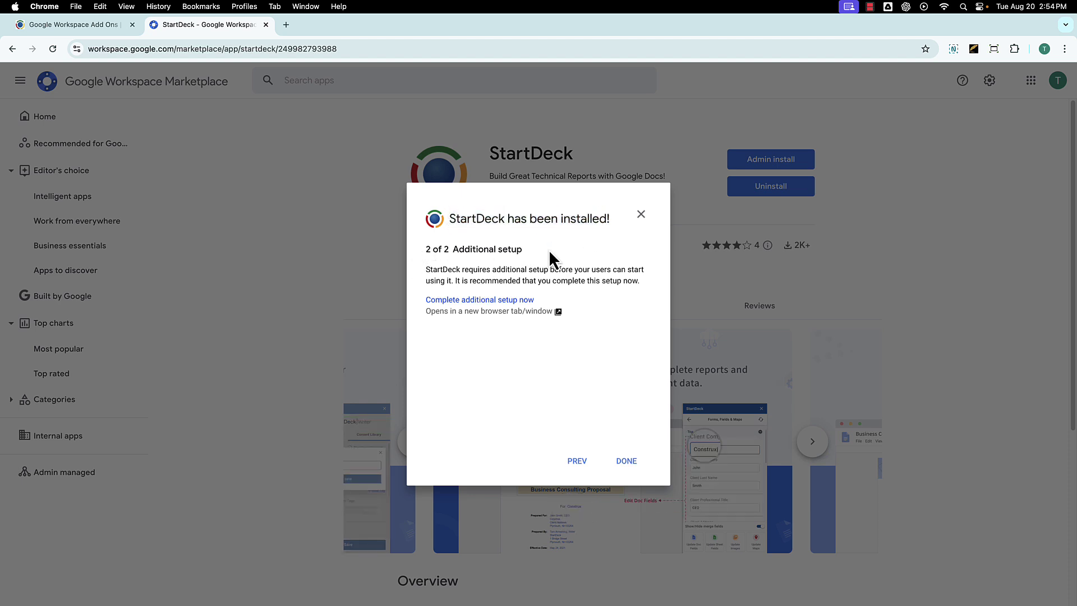
double_click(514, 248)
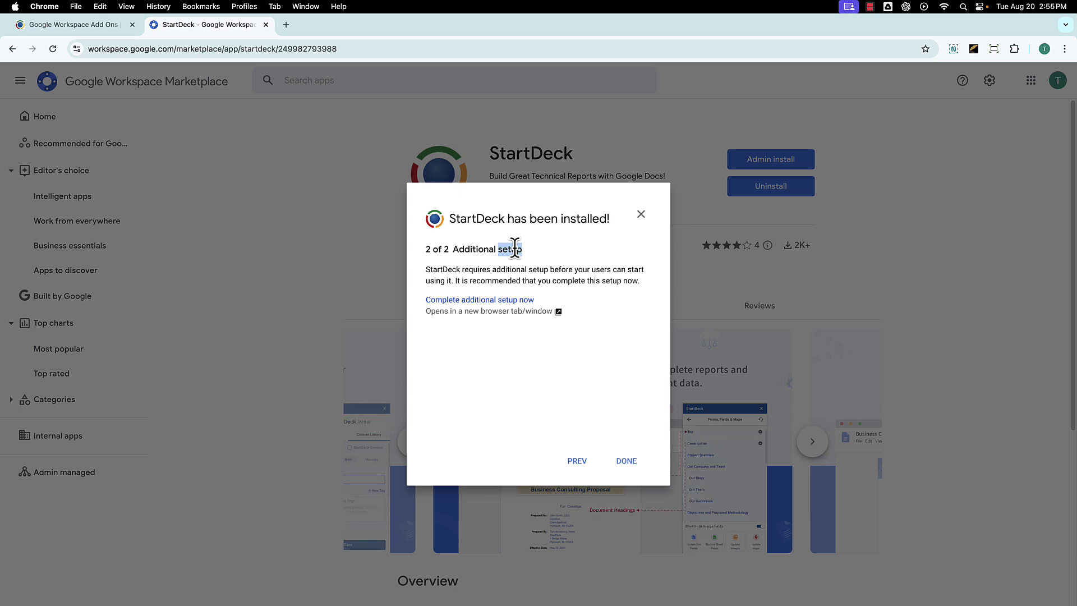
left_click(627, 462)
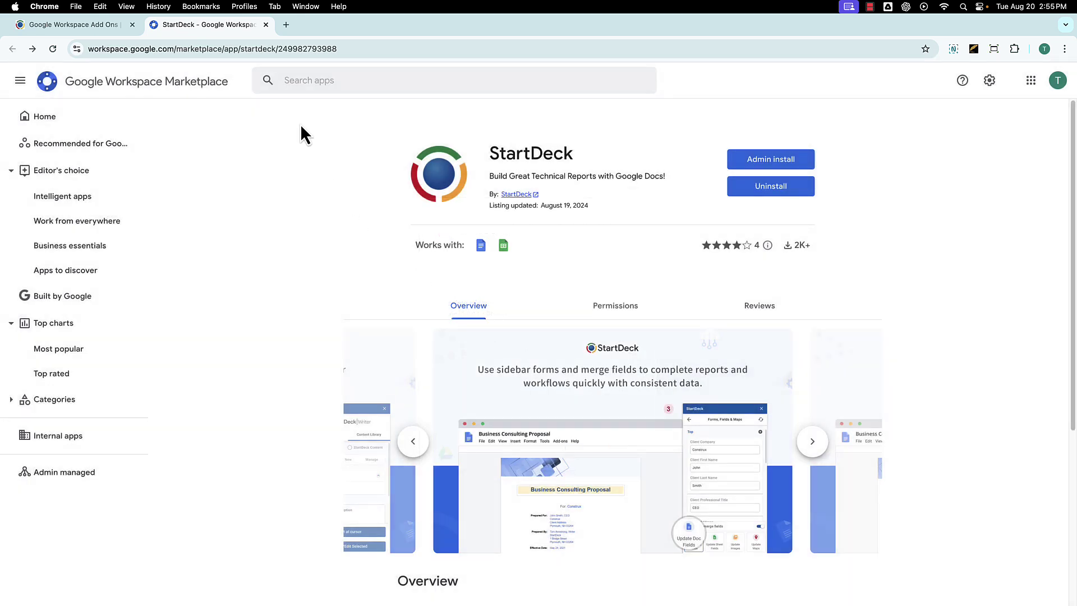
- Close the Marketplace tab and go back to the StartDeck homepage via the logo
left_click(265, 24)
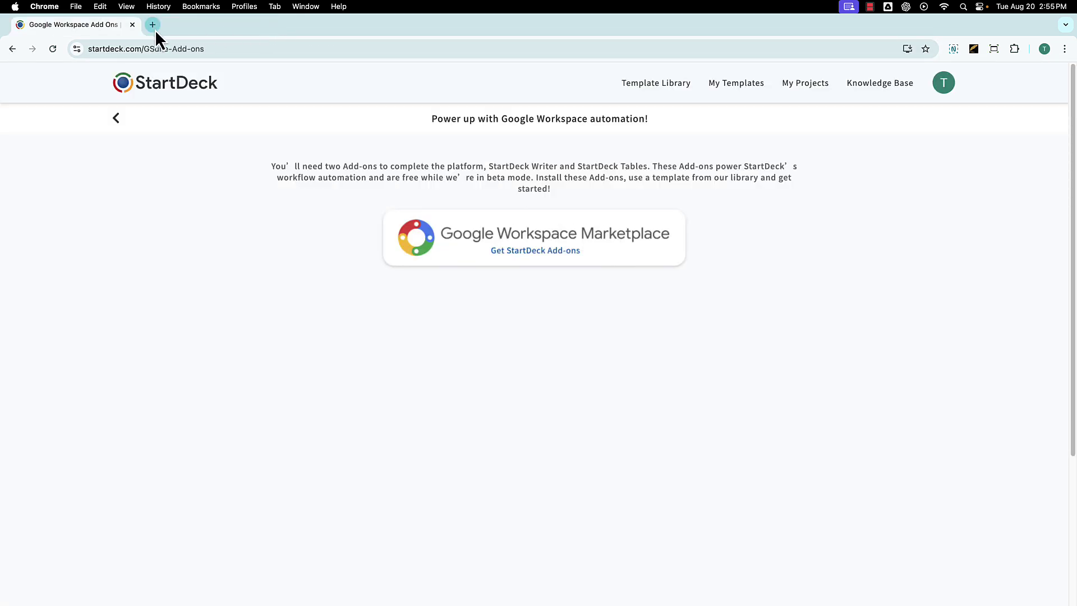
left_click(171, 85)
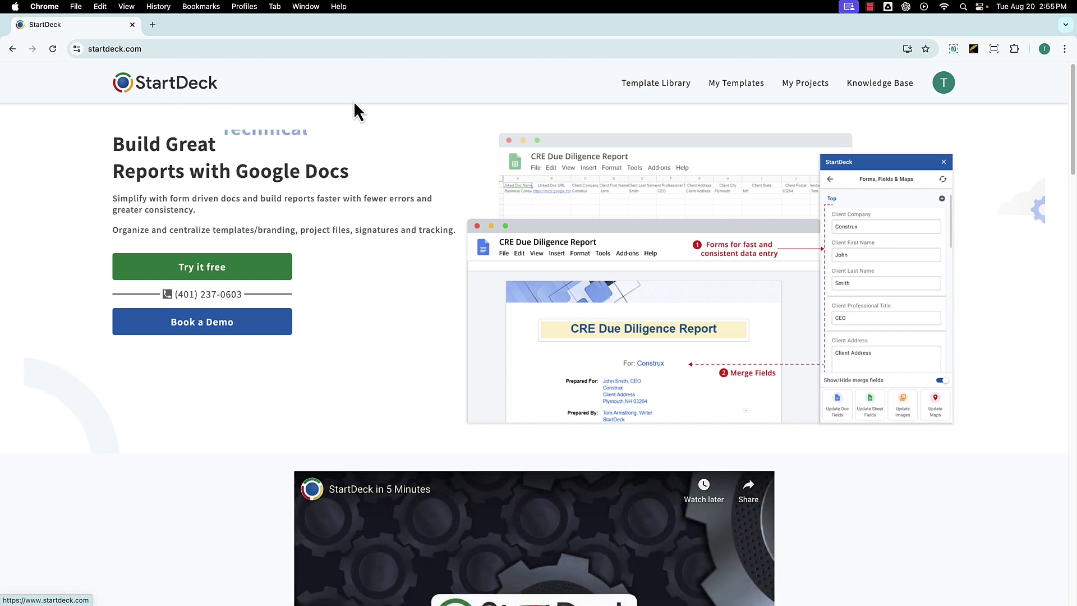